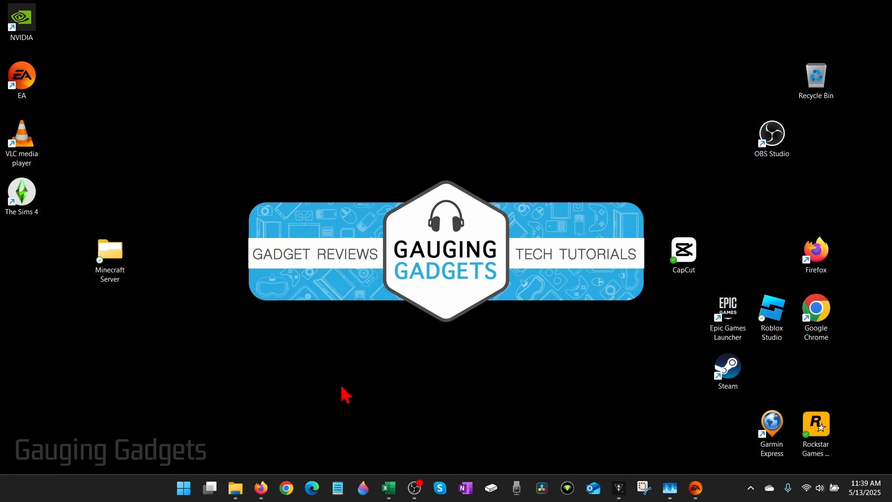
Navigate The Sims Resource categories to Sims 4 Eye Colors and reach the Eyes N269 page
left_click(261, 488)
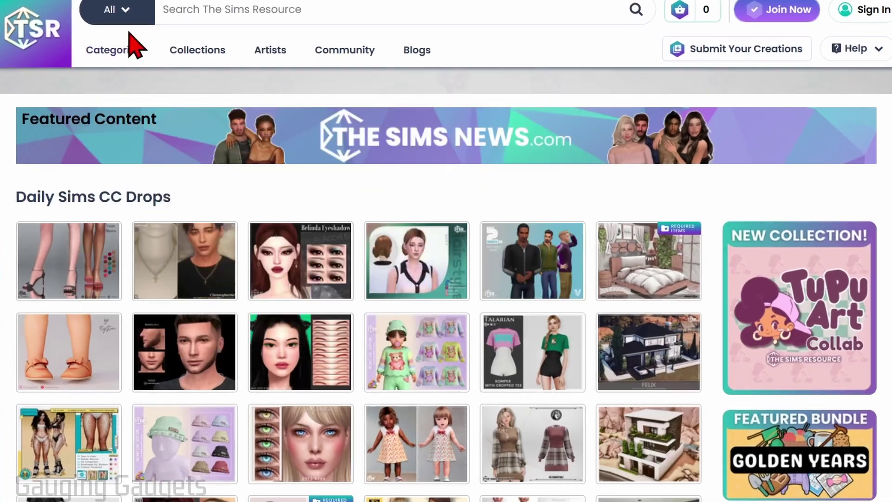
left_click(115, 50)
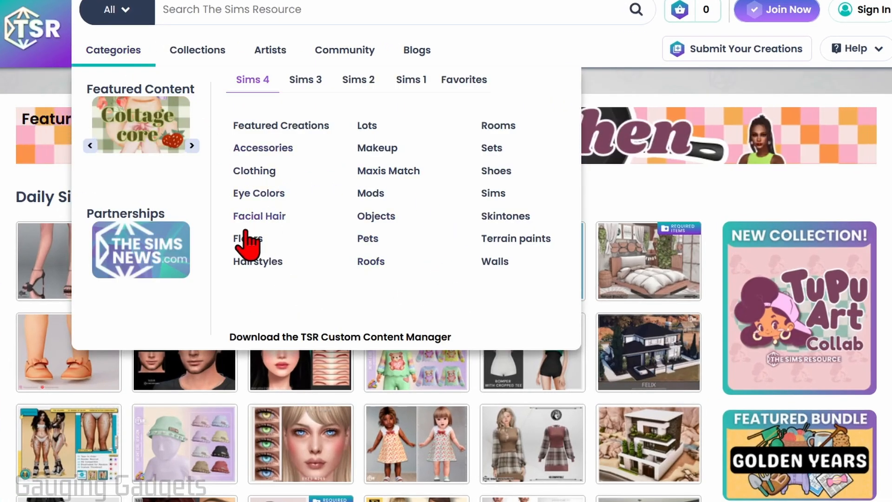
left_click(251, 194)
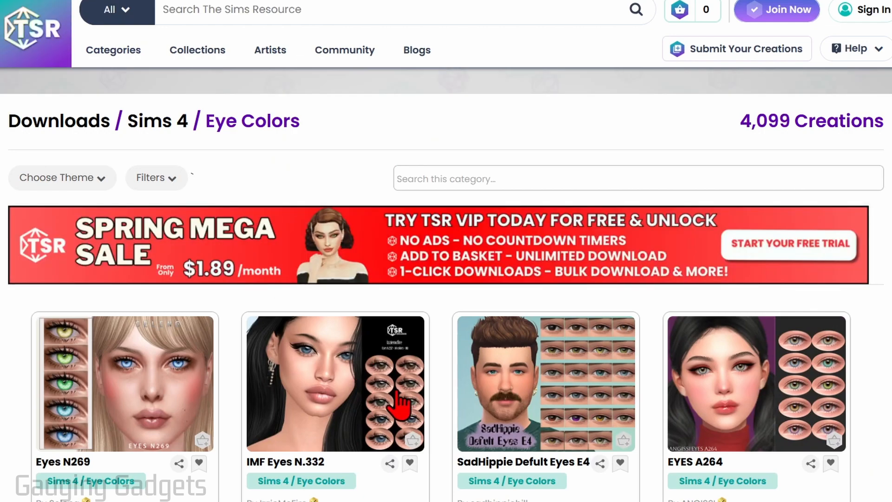
scroll(394, 390, "down", 3)
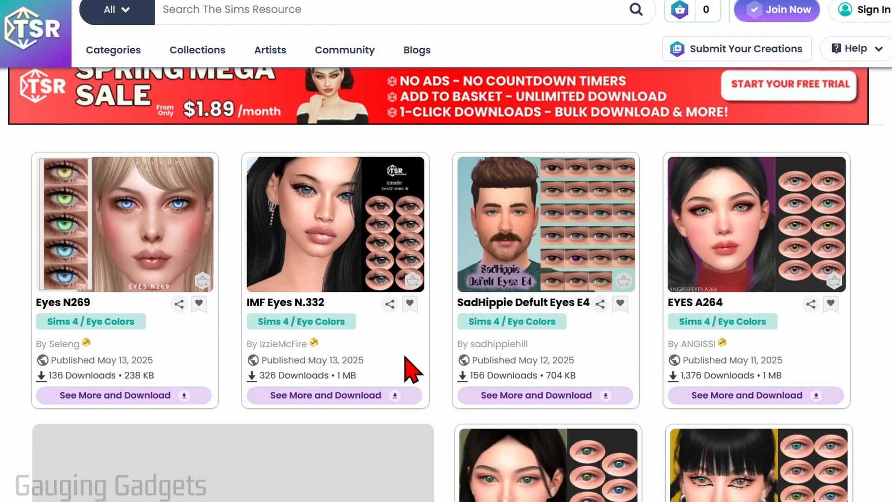
left_click(168, 222)
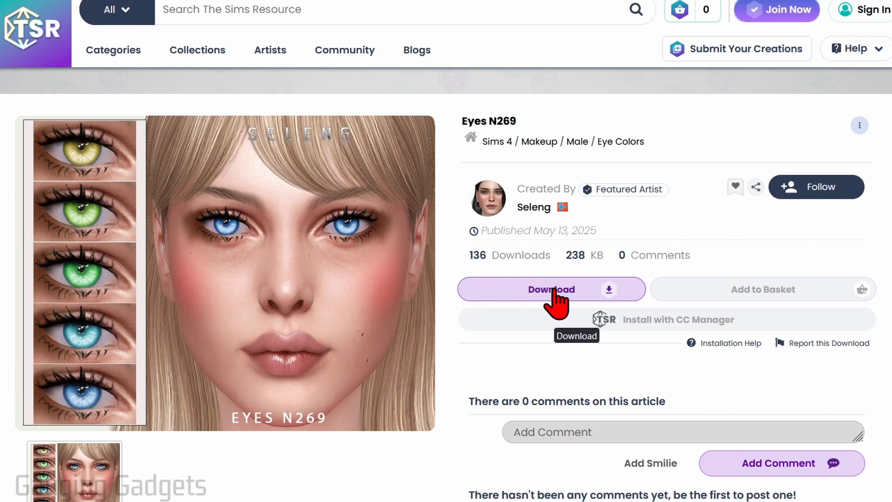
Download Eyes N269 through the countdown and save the package file to Downloads
left_click(554, 291)
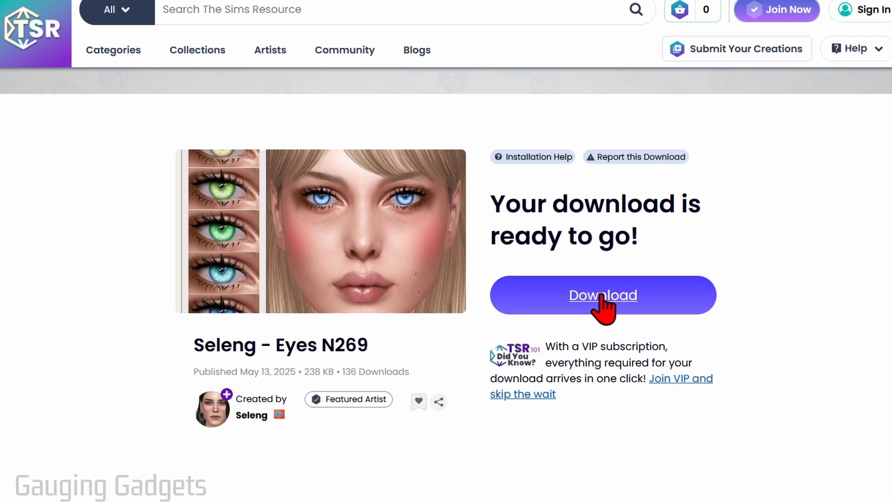
left_click(602, 296)
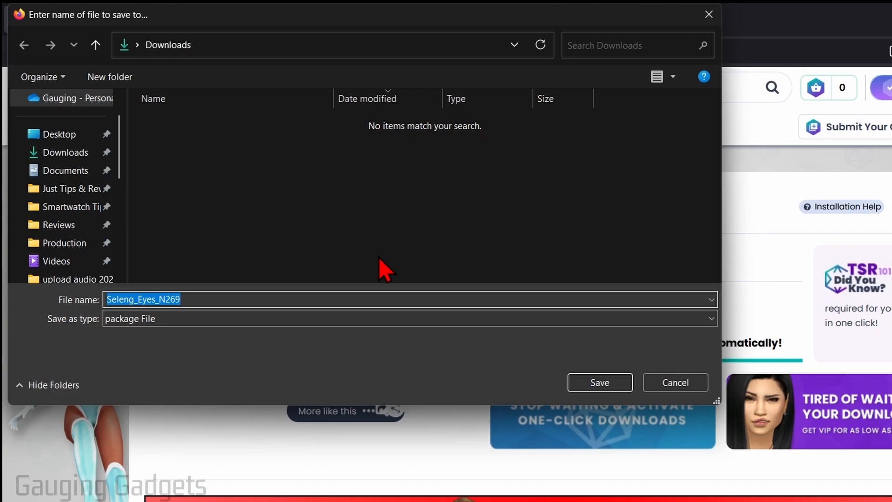
left_click(600, 382)
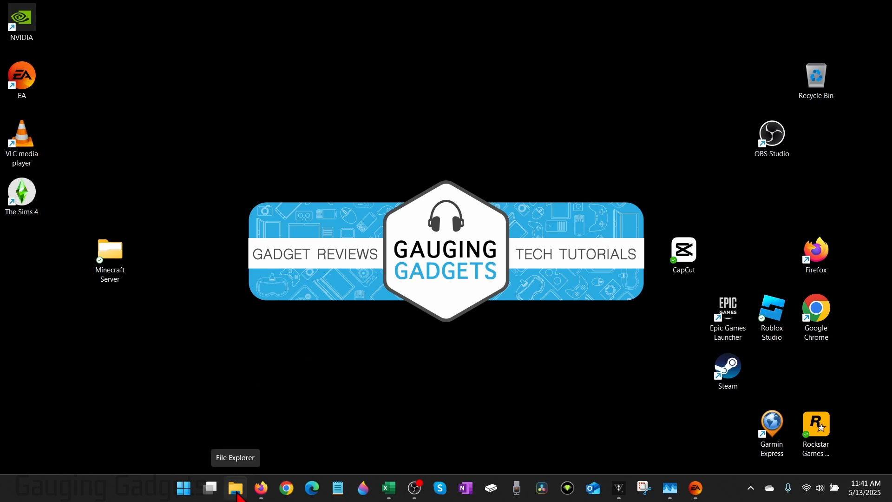
Show the Downloads folder in File Explorer with Seleng_Eyes_N269.package selected
left_click(237, 489)
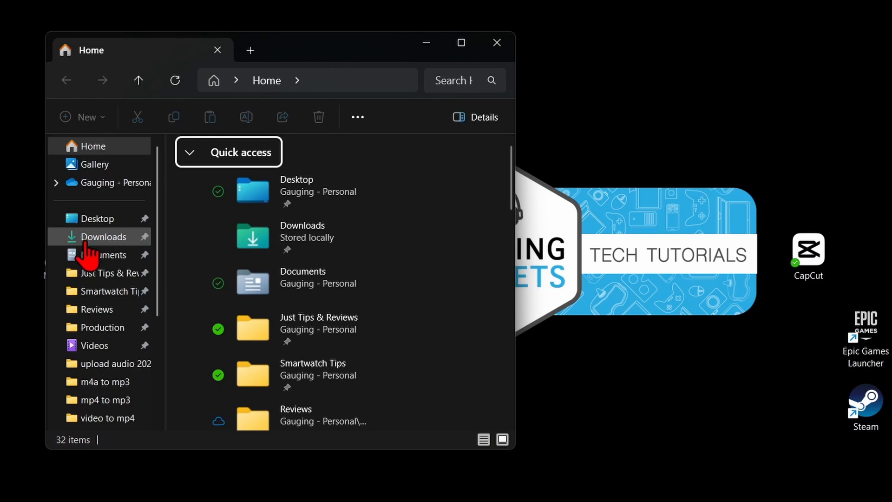
left_click(90, 241)
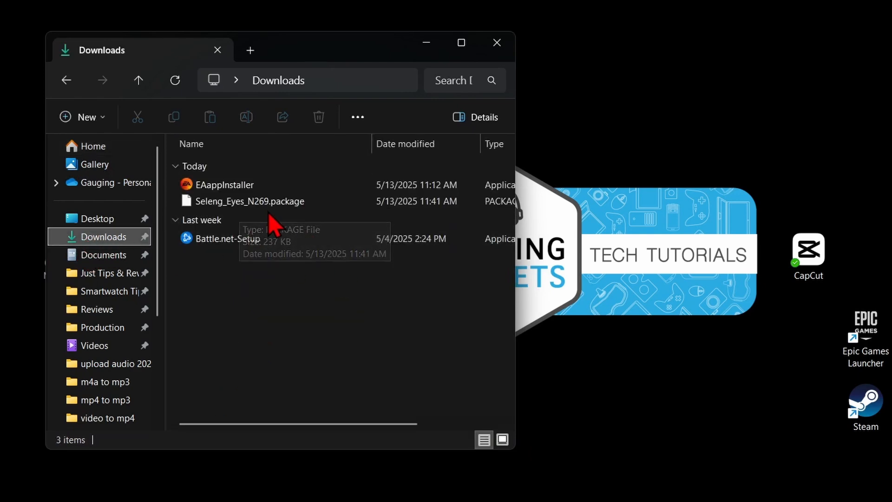
mouse_move(251, 201)
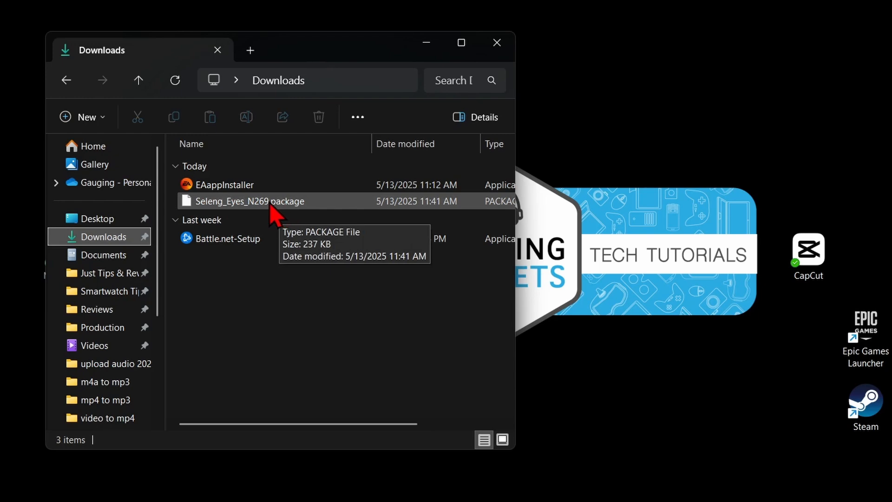
left_click(276, 203)
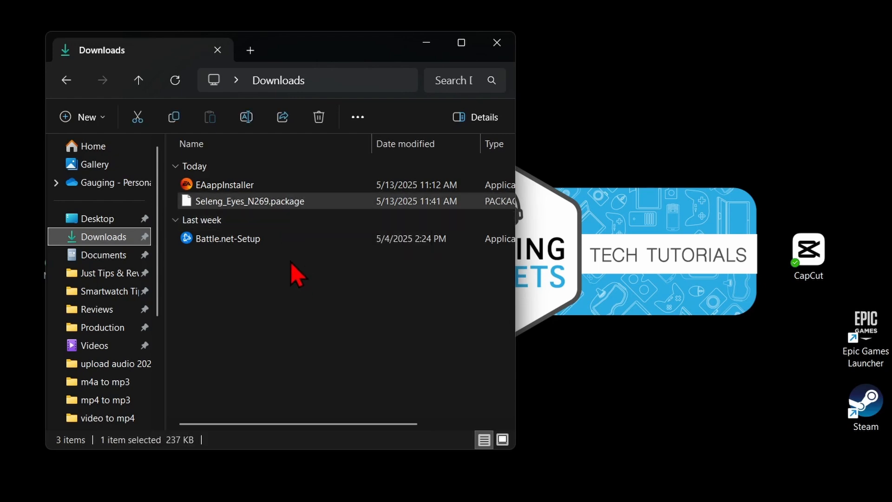
left_click(254, 201)
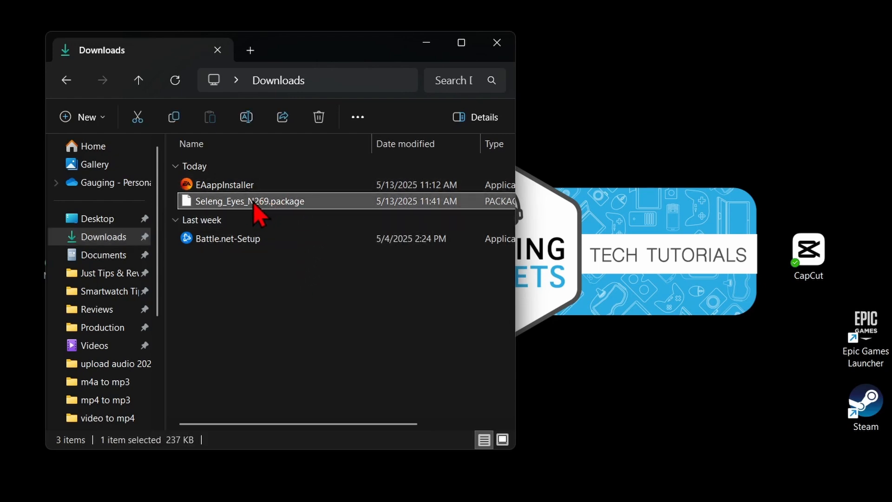
Review the full context-menu actions for the package file and dismiss them
right_click(253, 203)
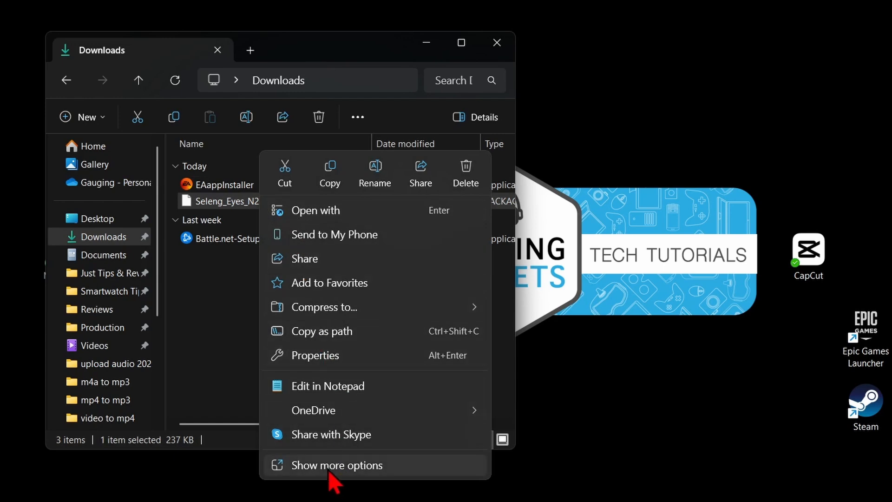
left_click(326, 469)
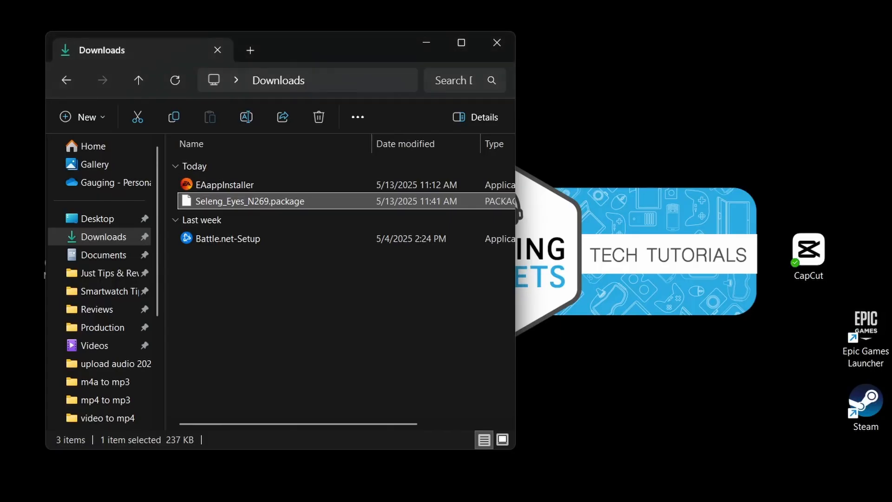
left_click(399, 333)
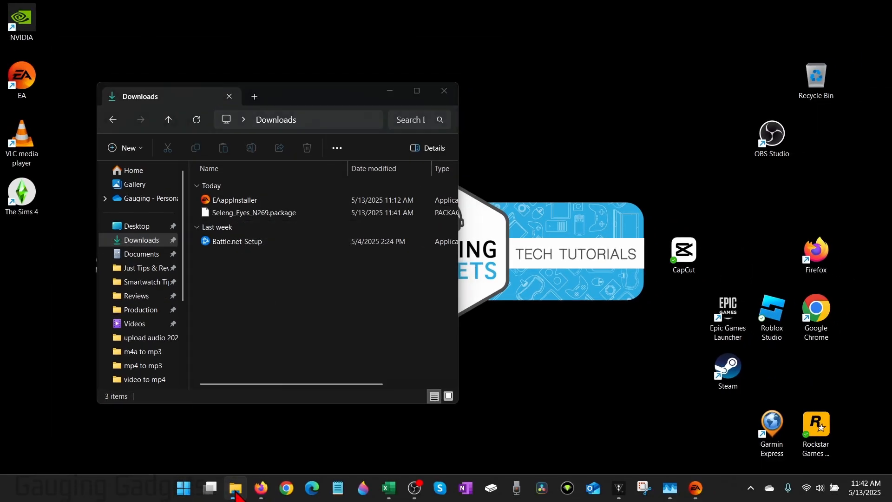
Bring up Documents > Electronic Arts > The Sims 4 > Mods in a second Explorer window on the right
right_click(236, 488)
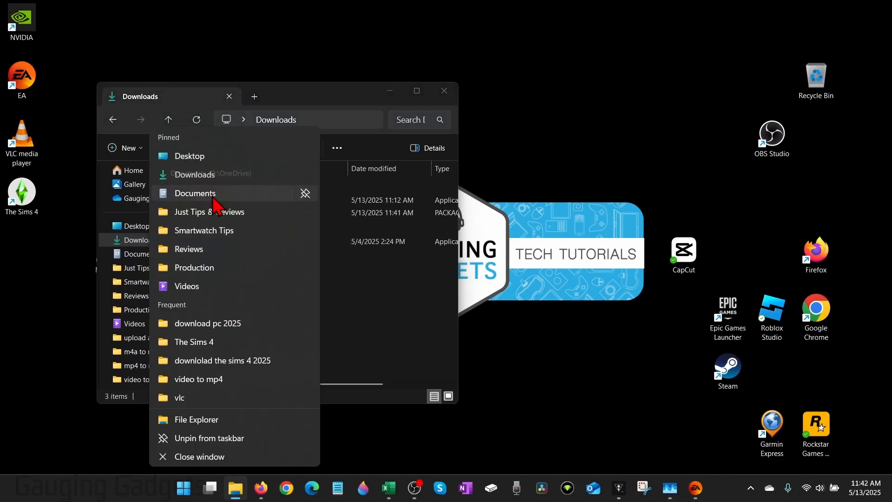
left_click(196, 193)
mouse_move(342, 70)
left_mouse_down()
mouse_move(752, 51)
mouse_move(744, 46)
left_mouse_up()
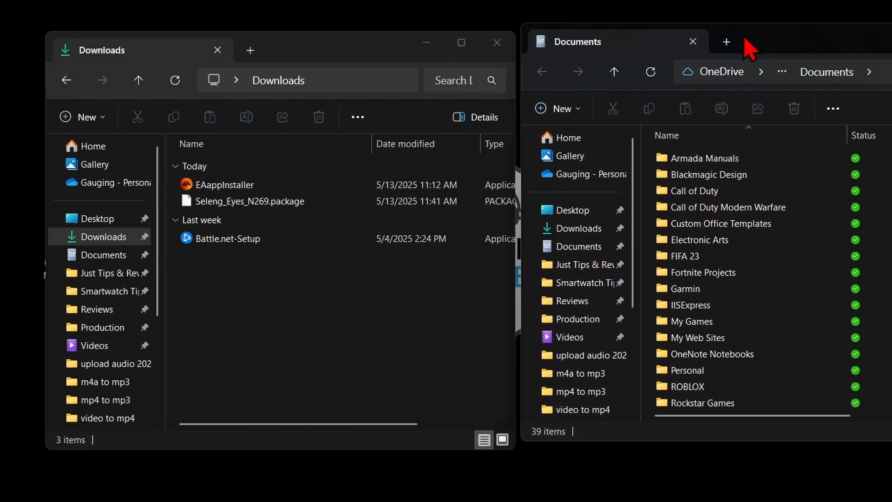
double_click(700, 243)
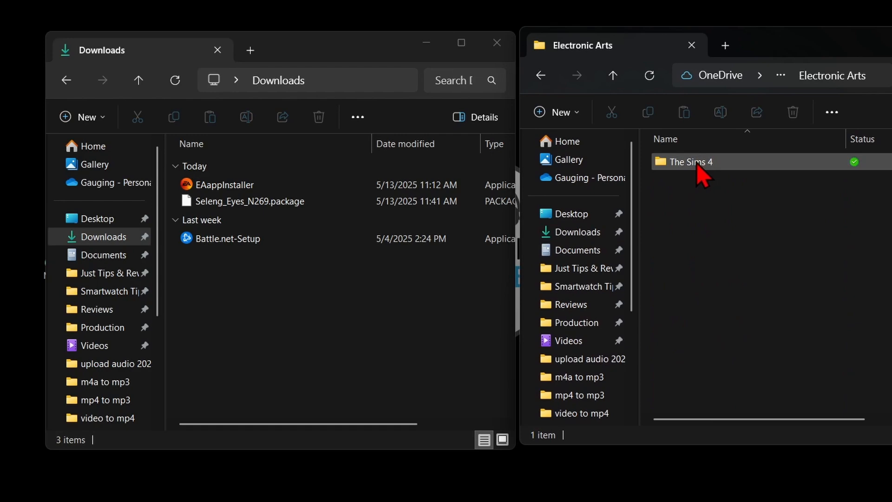
double_click(698, 163)
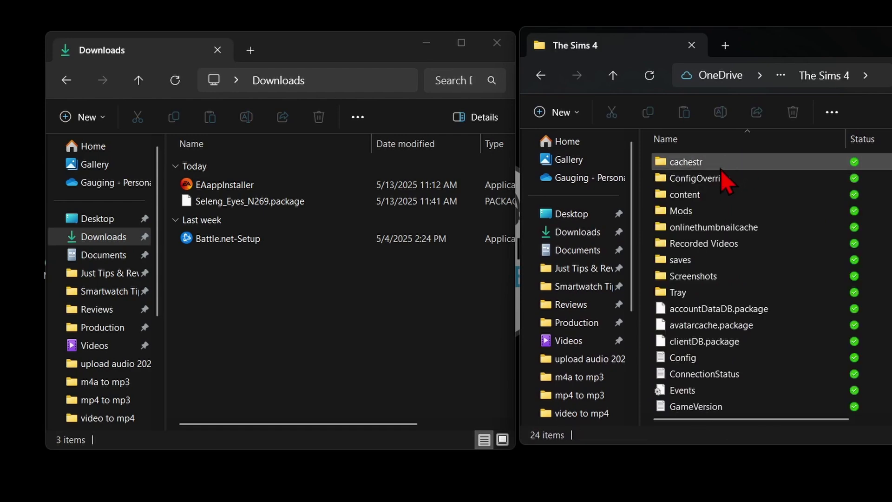
double_click(701, 213)
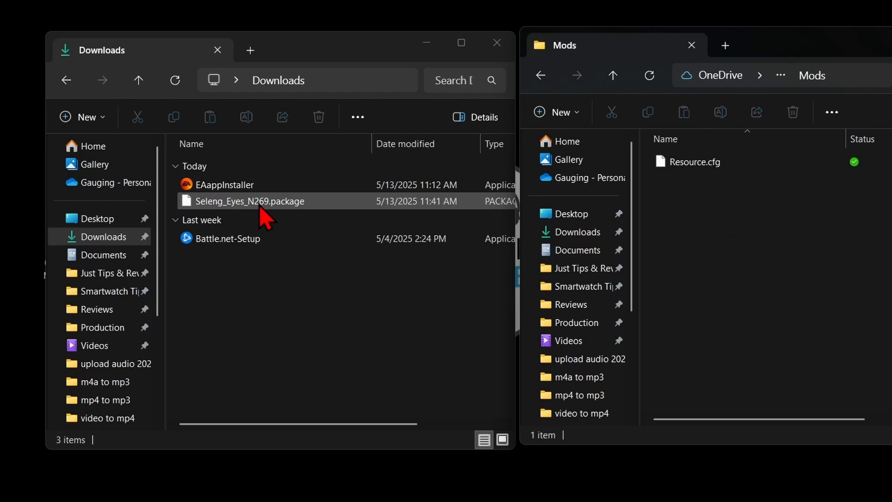
Copy Seleng_Eyes_N269.package from Downloads into the Mods folder
mouse_move(254, 205)
left_mouse_down()
mouse_move(771, 296)
mouse_move(750, 274)
left_mouse_up()
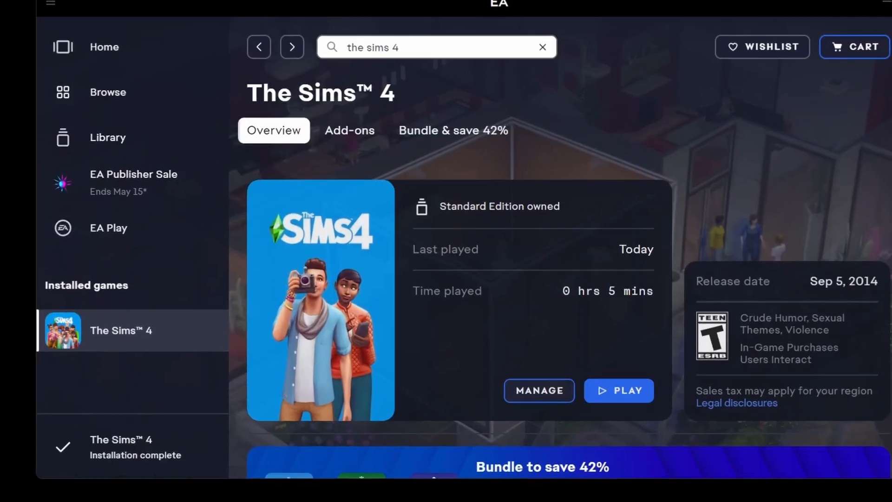
Launch The Sims 4 from the EA app and acknowledge the custom content list naming Seleng_Eyes_N269
left_click(618, 390)
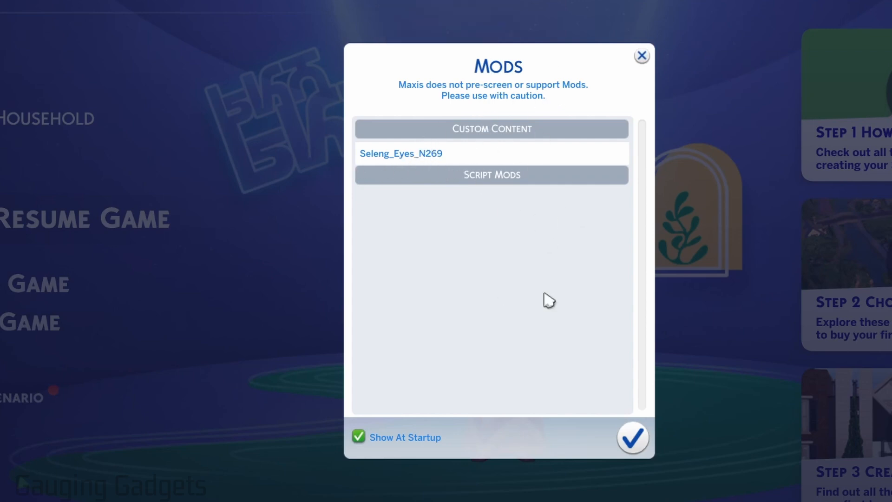
left_click(635, 439)
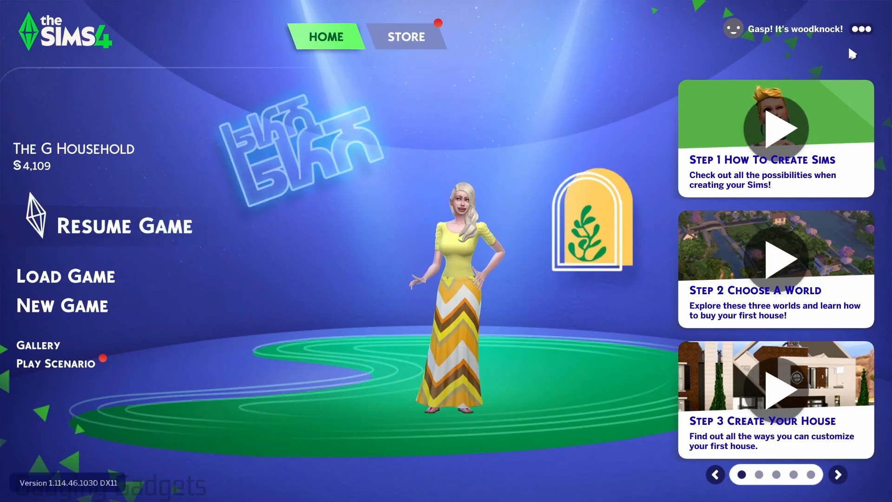
Reach Game Options > Other, confirming Enable Custom Content and Mods is ticked
left_click(862, 30)
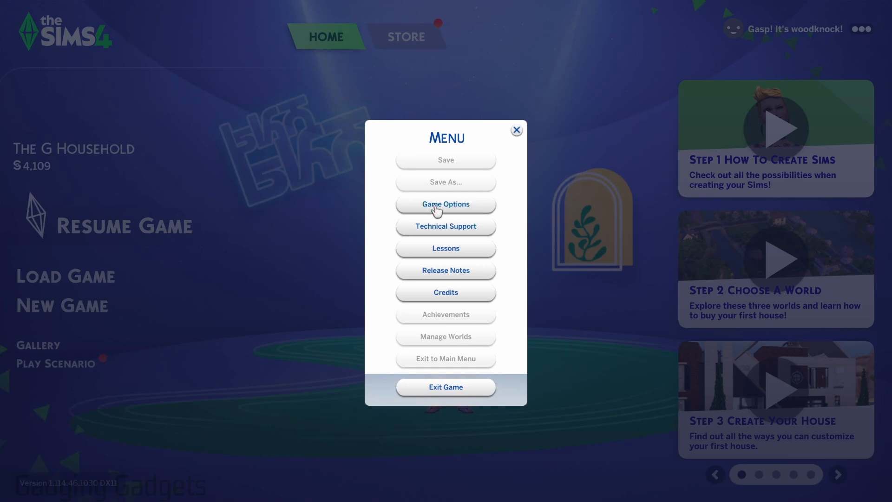
left_click(437, 208)
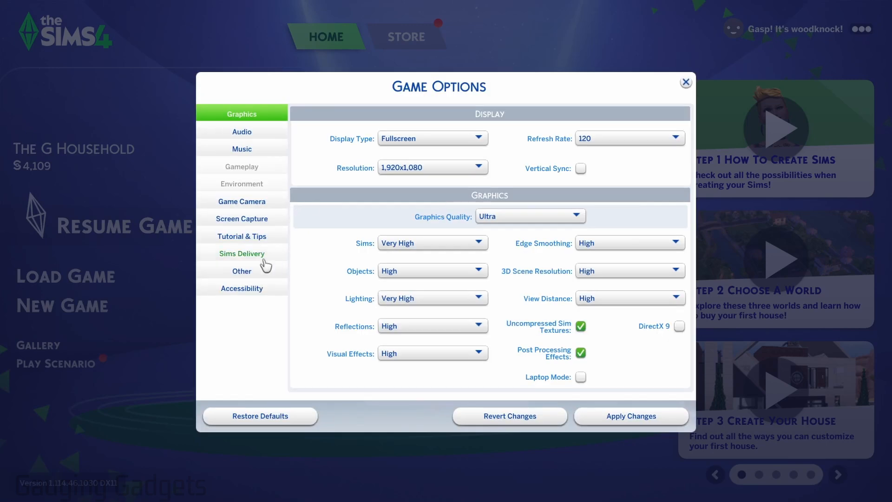
left_click(242, 272)
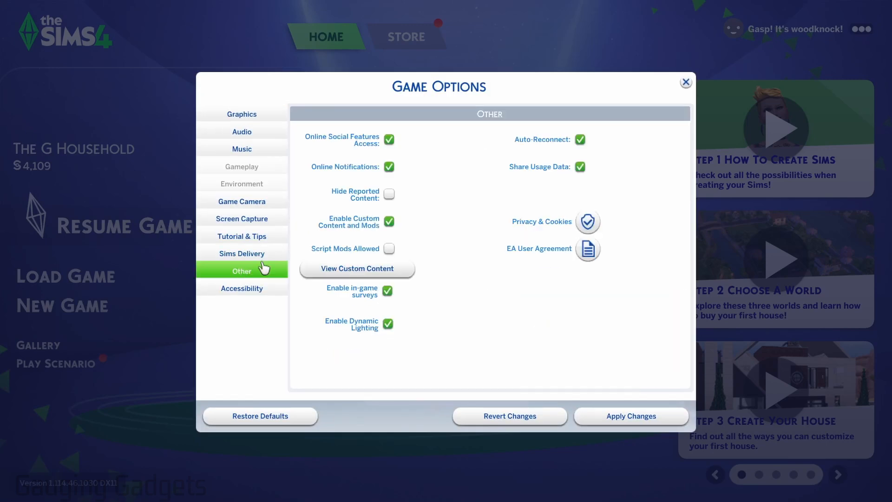